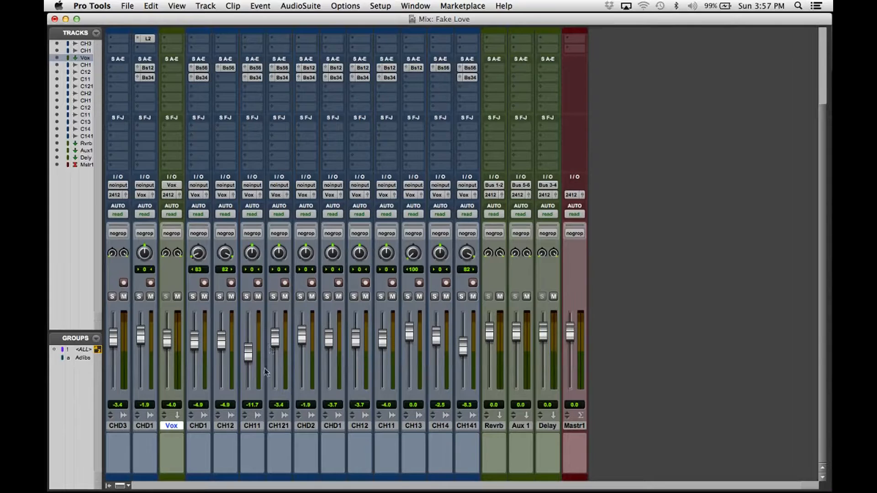
Examine the main vocal and adlib tracks at a wider zoom in the Edit window, selecting the main vocal track.
left_click(197, 427)
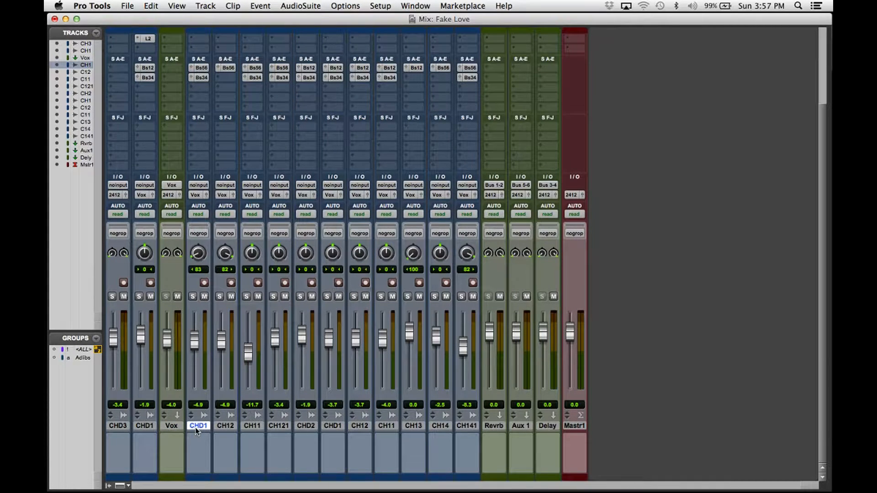
key("super+equal")
scroll(275, 414, "up", 4)
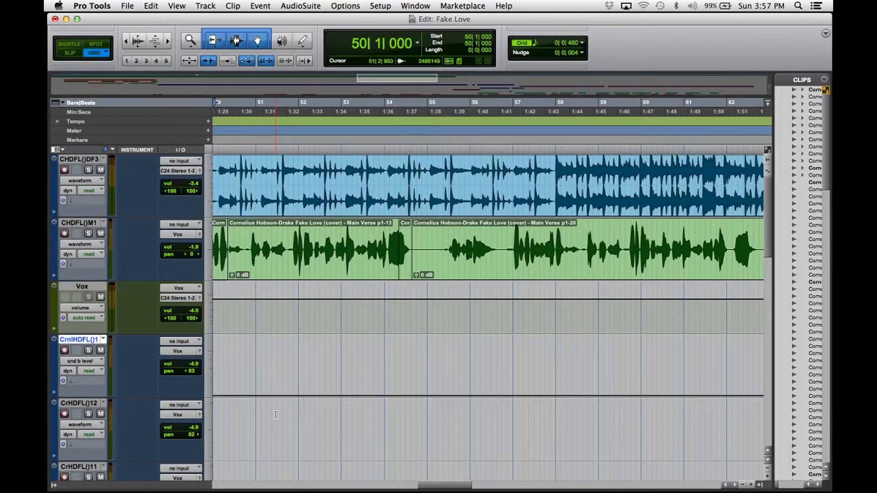
key("super+bracketleft")
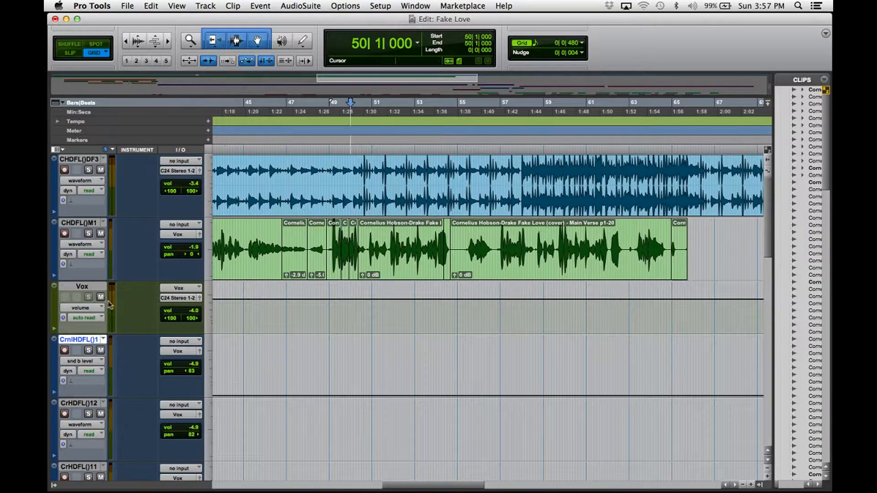
left_click(79, 223)
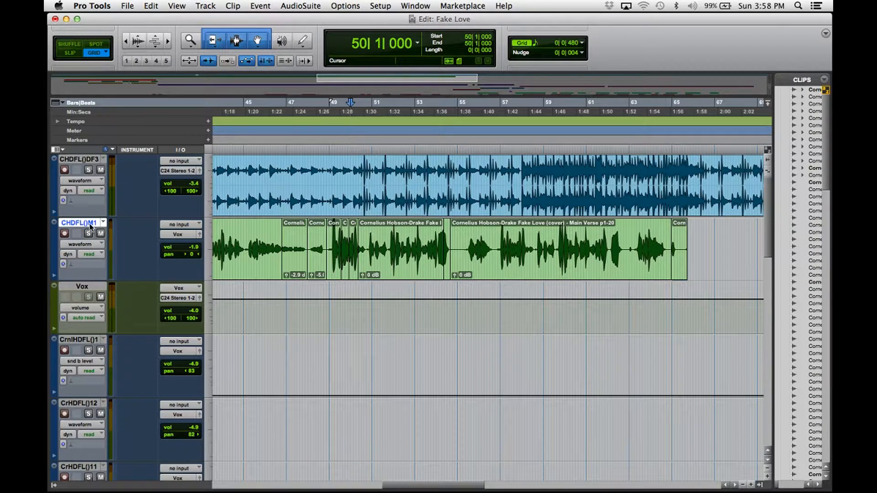
key("super+equal")
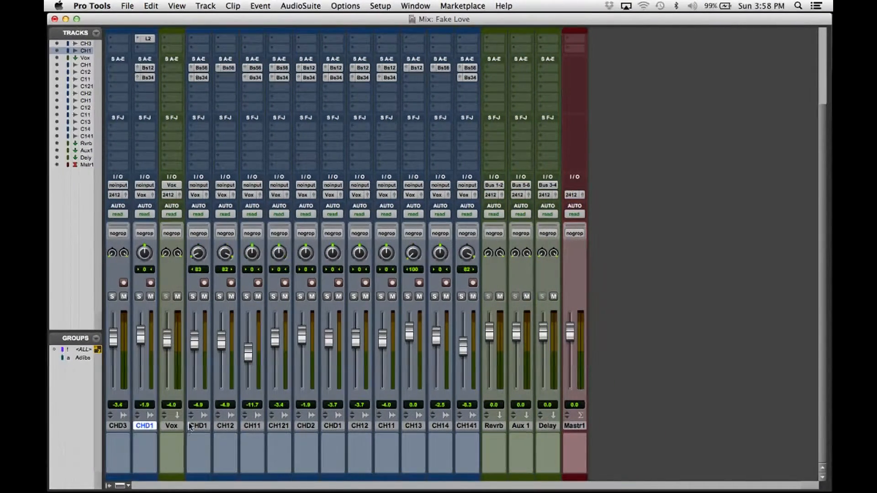
Create one new stereo Aux Input track directly after the Vox track.
left_click(172, 429)
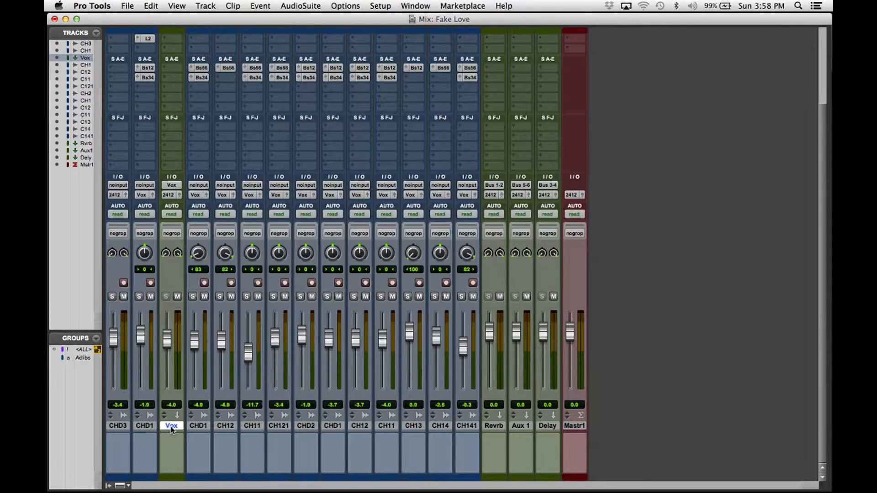
key("super+shift+n")
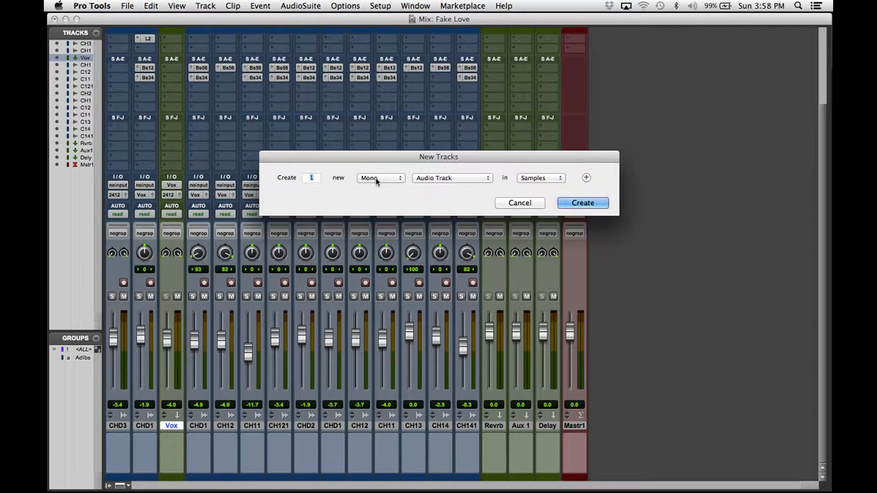
left_click(519, 204)
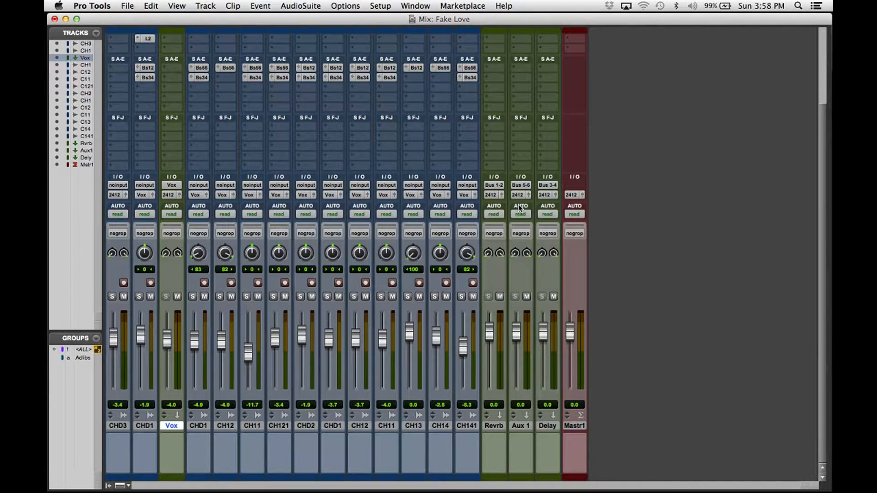
key("super+shift+n")
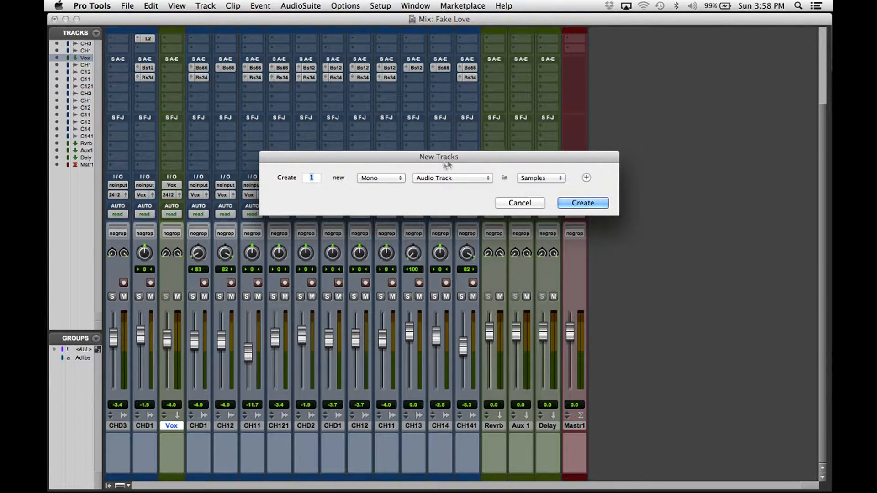
left_click(372, 180)
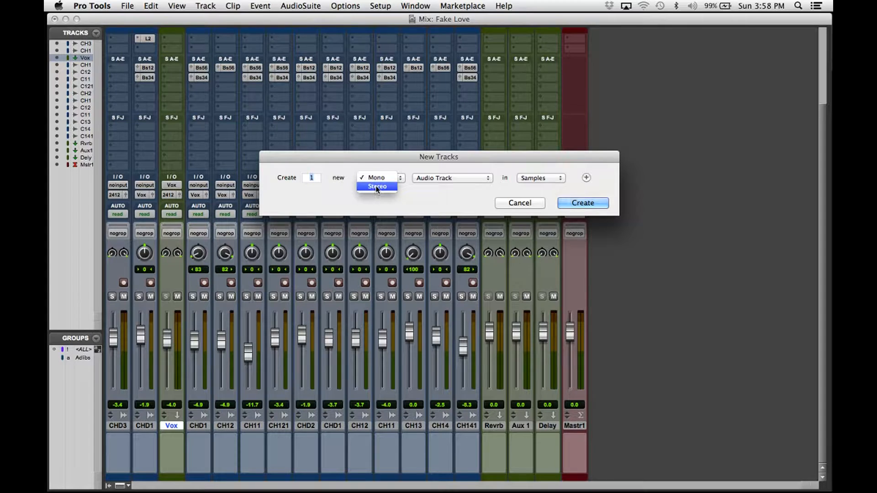
left_click(376, 188)
left_click(436, 179)
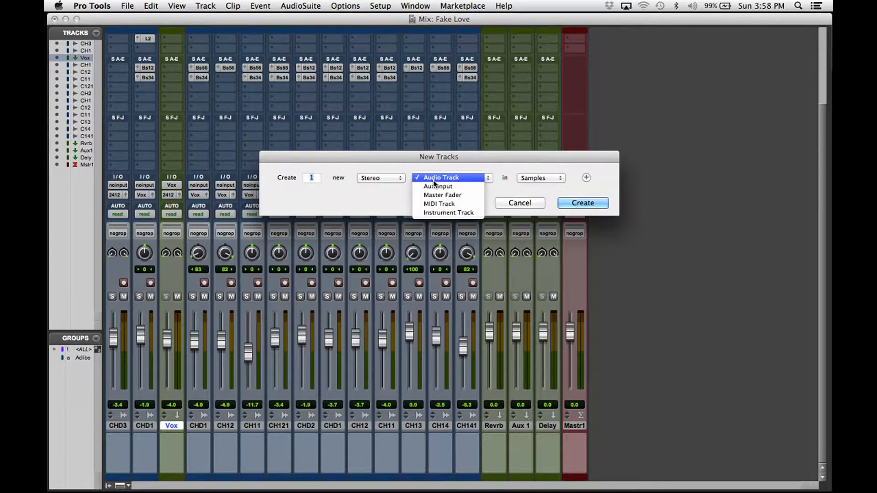
left_click(436, 188)
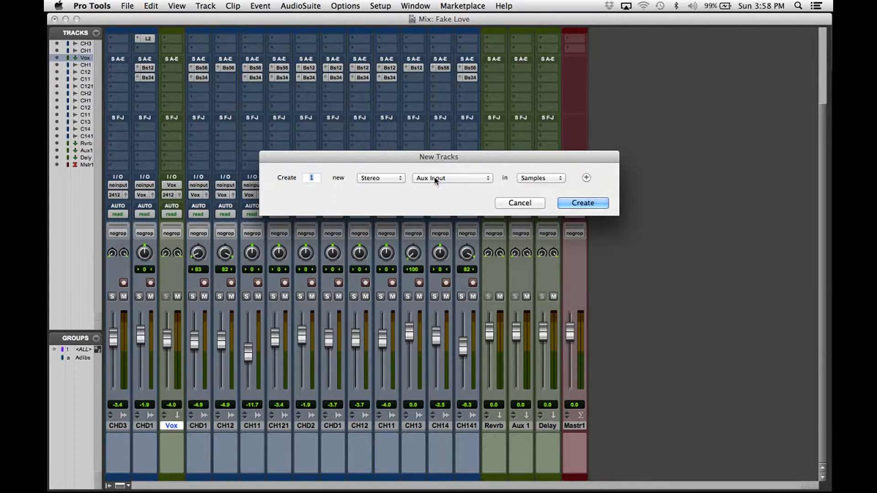
left_click(573, 203)
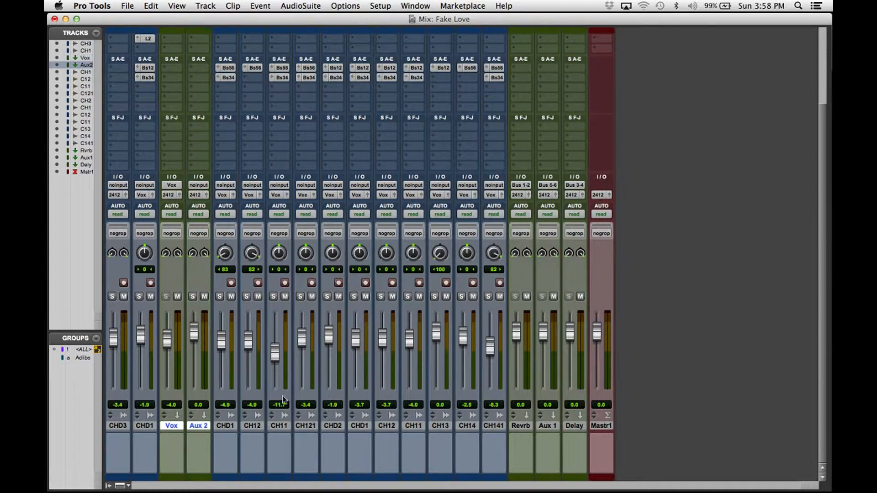
Select only the Aux 2 track and set its input to the Bus 5-6 (Stereo) bus.
left_click(171, 427)
left_click(198, 427)
scroll(197, 297, "up", 2)
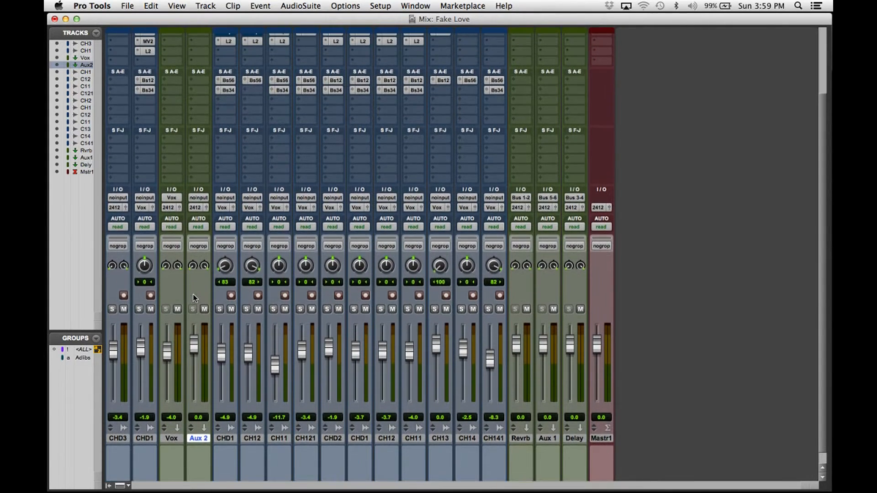
left_click(198, 198)
mouse_move(206, 225)
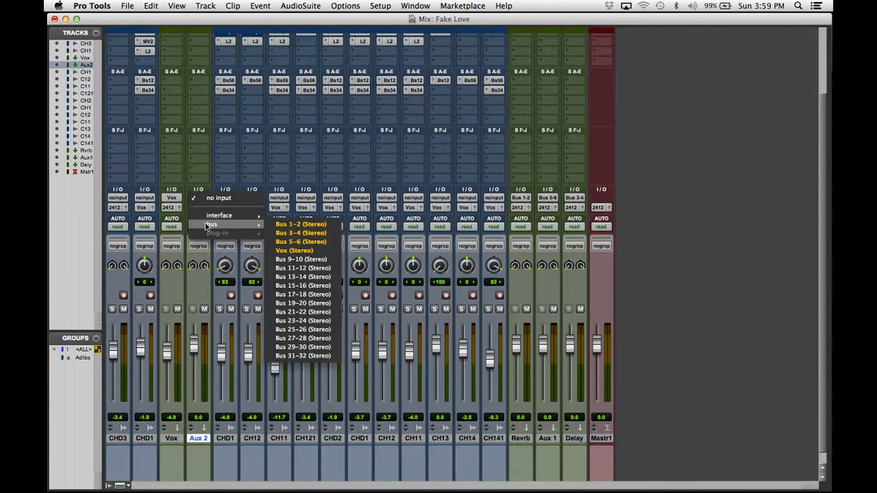
left_click(288, 242)
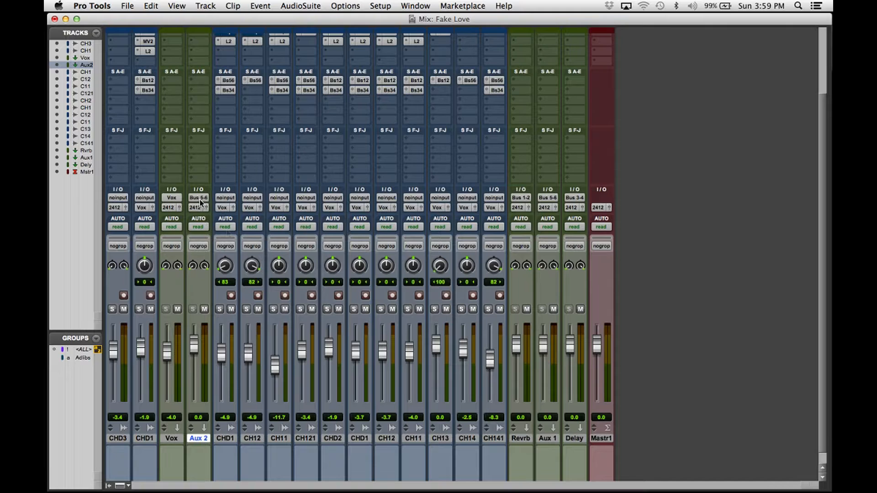
Rename the Aux 2 track's input bus as Vox2.
right_click(199, 200)
left_click(213, 215)
type("Vox2")
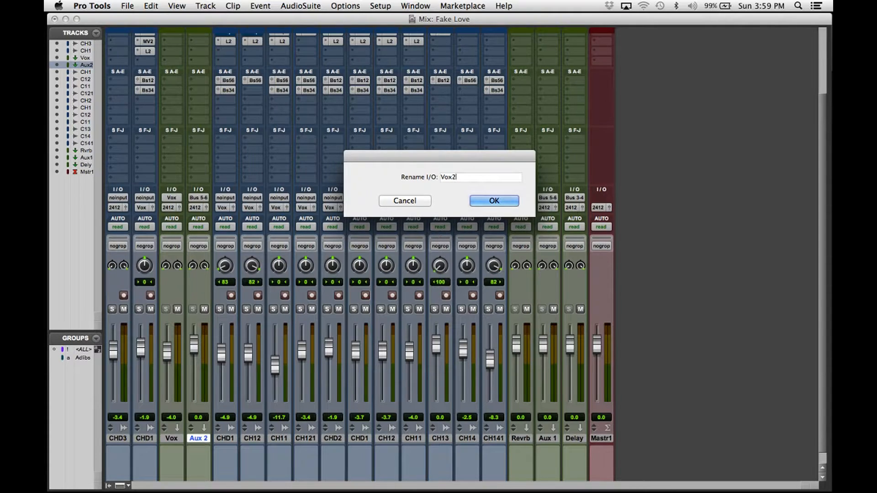
key("Return")
Check which output path the Aux 2 track is assigned to, leaving the assignment as it is.
scroll(185, 218, "up", 1)
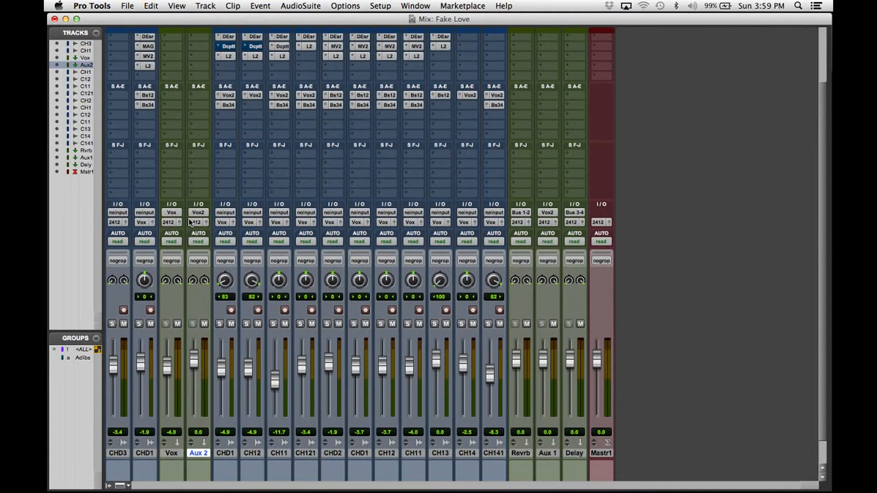
left_click(197, 226)
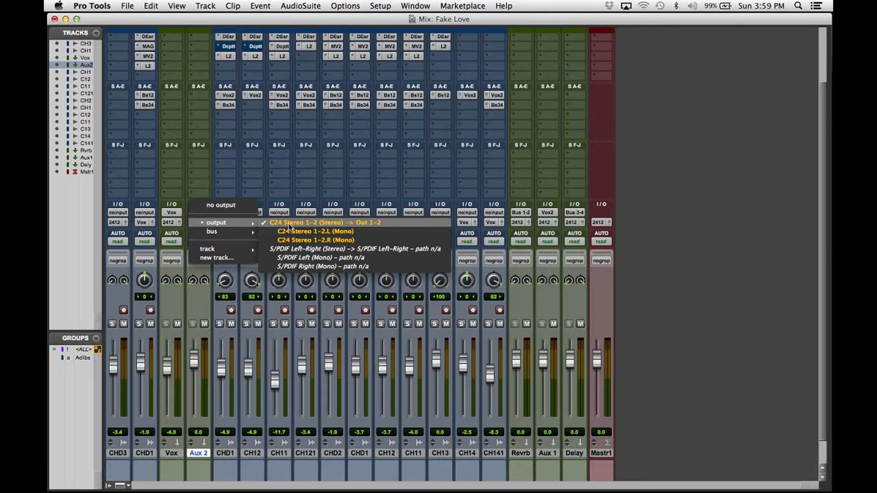
left_click(167, 261)
scroll(185, 201, "up", 2)
scroll(225, 370, "down", 3)
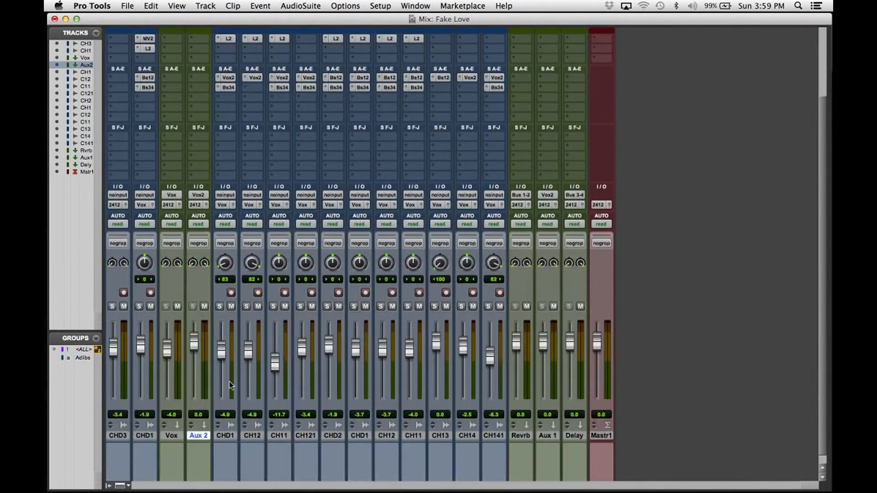
Route the outputs of all selected tracks from the CHD1 beside Aux 2 through CH141 to the Vox2 (Stereo) bus.
left_click(226, 436)
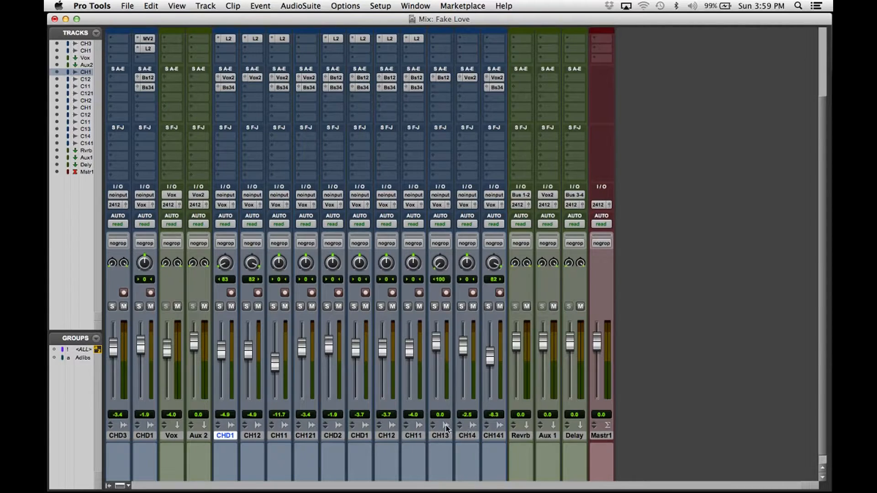
left_click(495, 436, "shift")
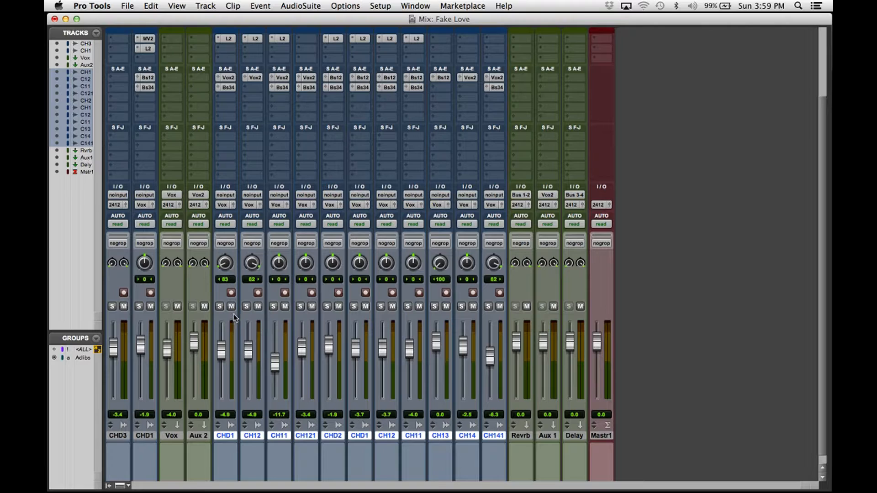
left_click(226, 436)
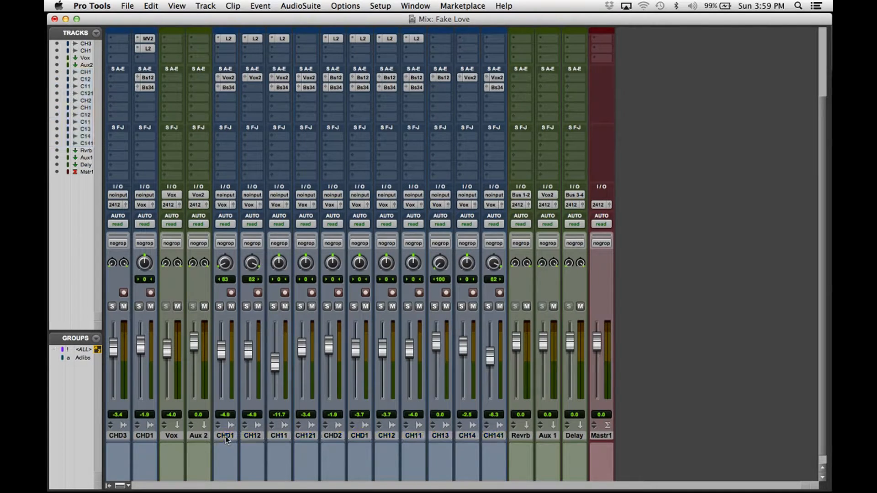
left_click(225, 436)
left_click(493, 436, "shift")
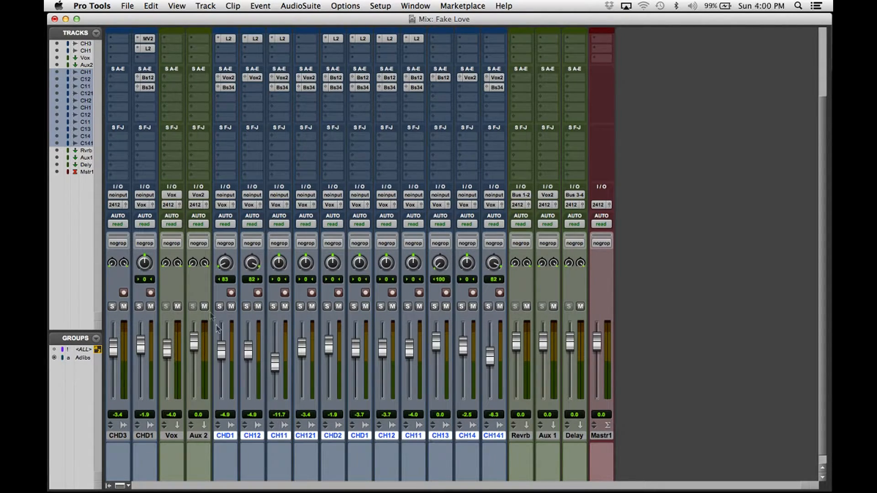
left_click(224, 205)
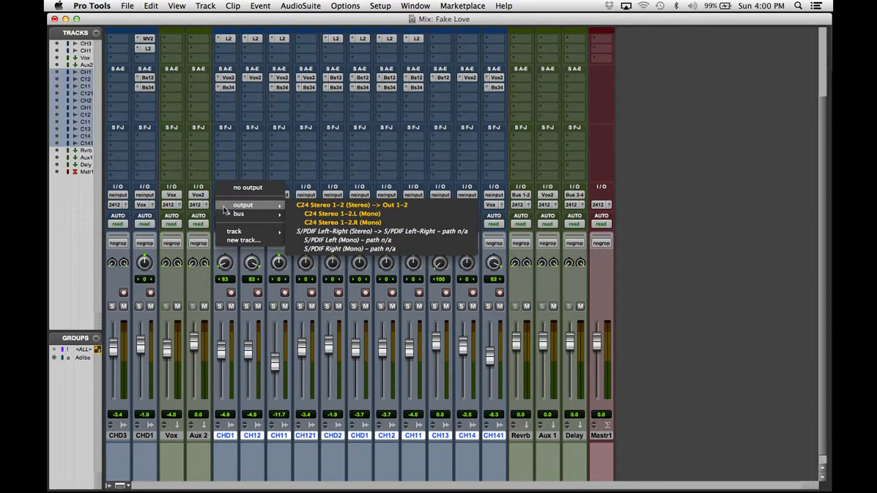
mouse_move(224, 215)
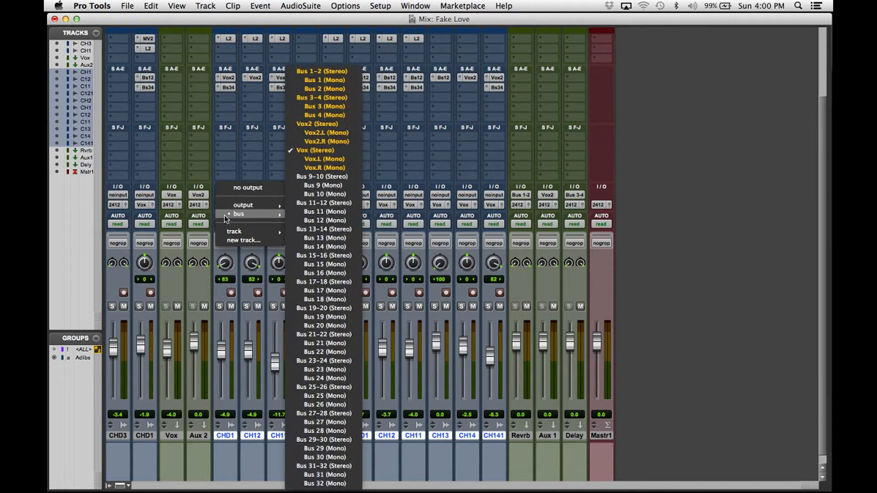
left_click(305, 123, "alt+shift")
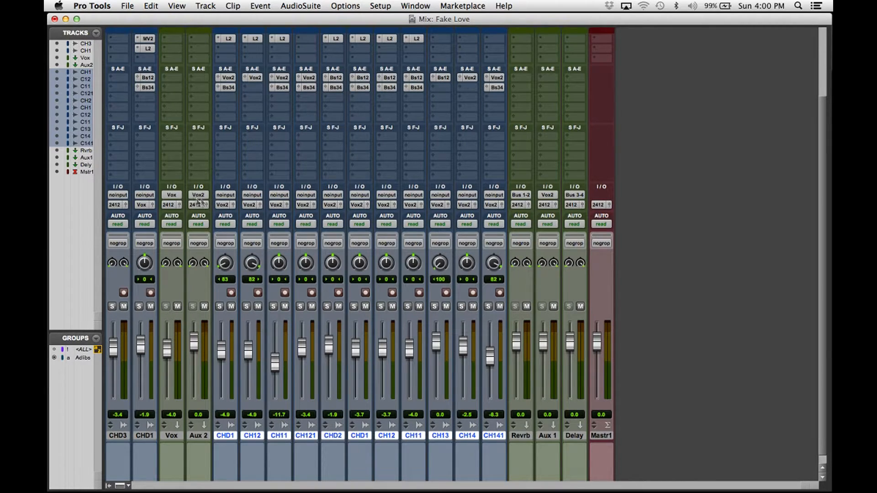
Delete the Aux 2 track from the session.
scroll(197, 205, "up", 1)
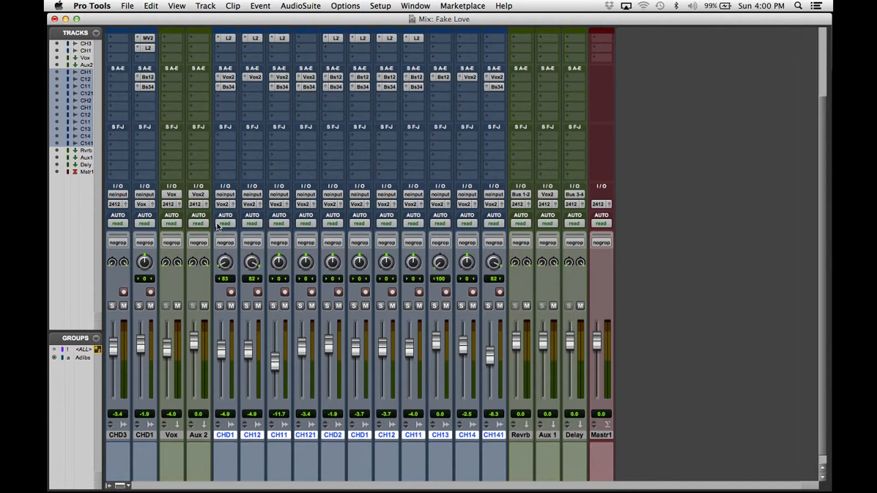
left_click(198, 441)
right_click(197, 443)
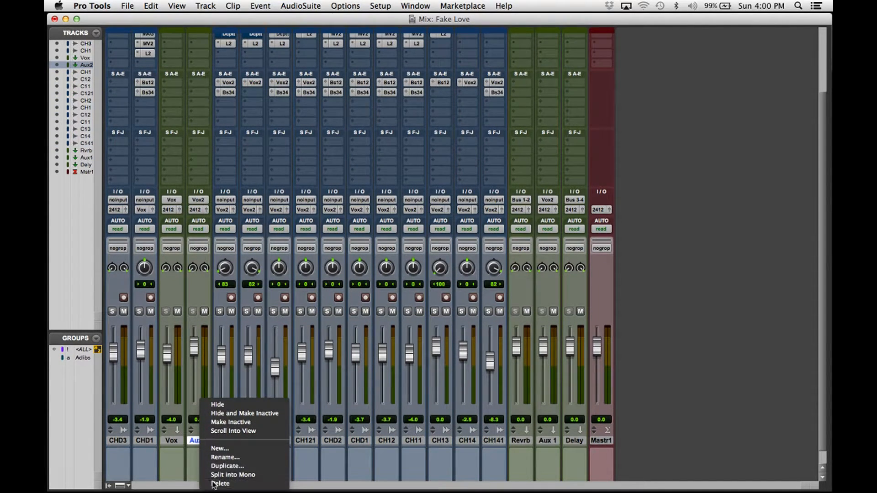
left_click(215, 484)
Bypass the C2, CL2 and PTE inserts on the Vox aux track.
scroll(231, 334, "up", 5)
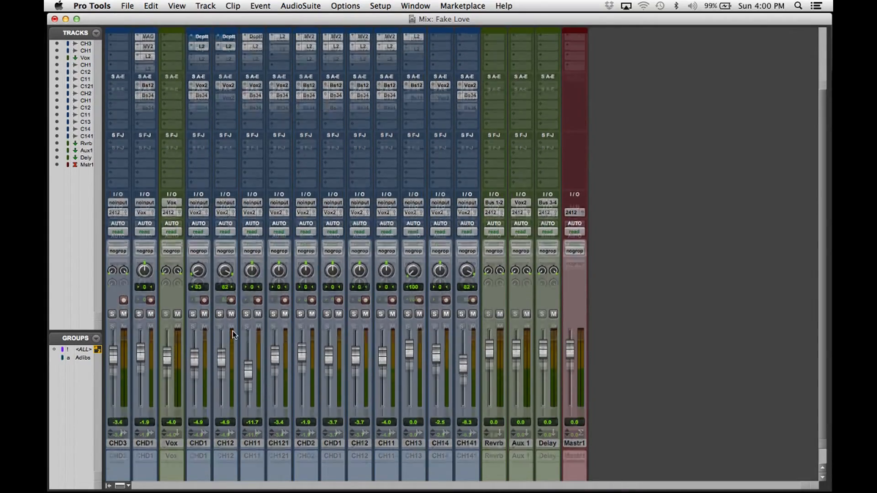
scroll(233, 336, "up", 3)
scroll(234, 337, "down", 7)
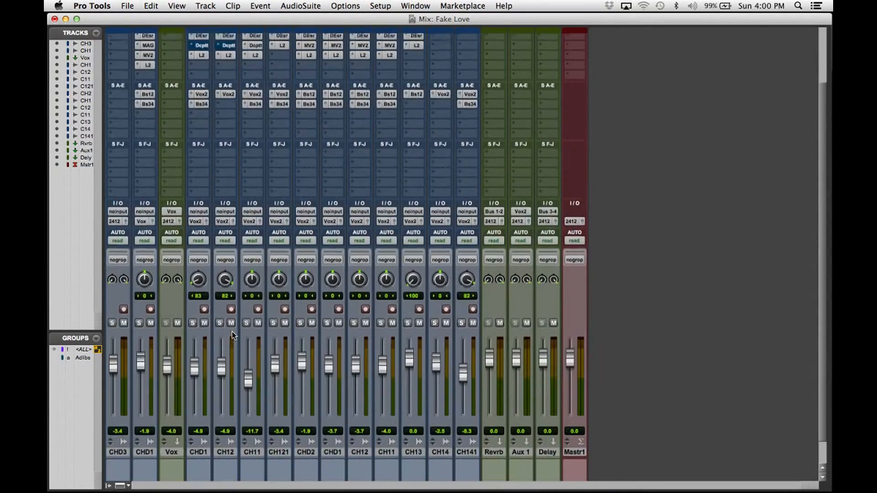
scroll(233, 337, "up", 5)
scroll(228, 187, "up", 2)
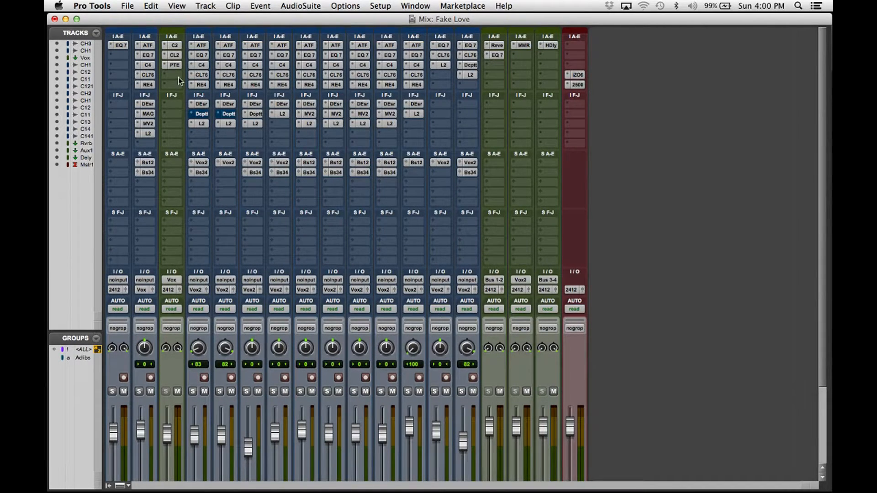
left_click(175, 46, "super")
left_click(175, 55, "super")
left_click(175, 65, "super")
Take the C2 insert on the Vox aux track out of bypass and switch its limit mode to Limit, then back to Compress.
scroll(271, 289, "down", 3)
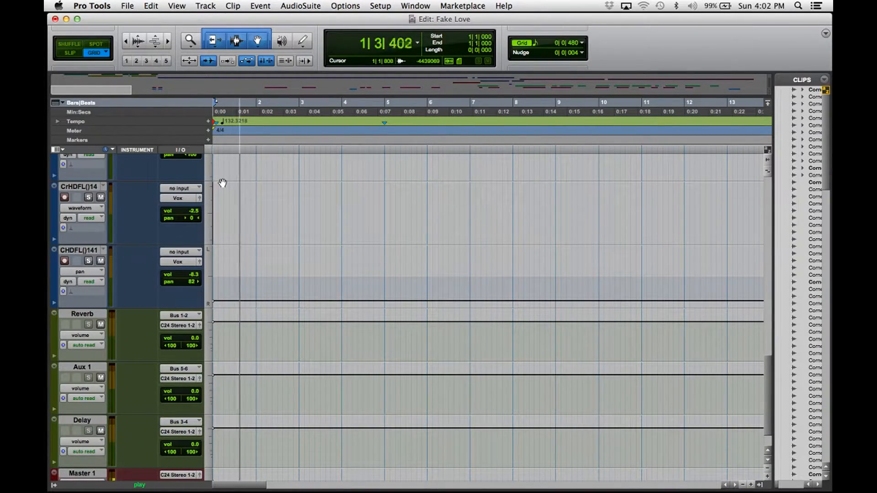
key("super+equal")
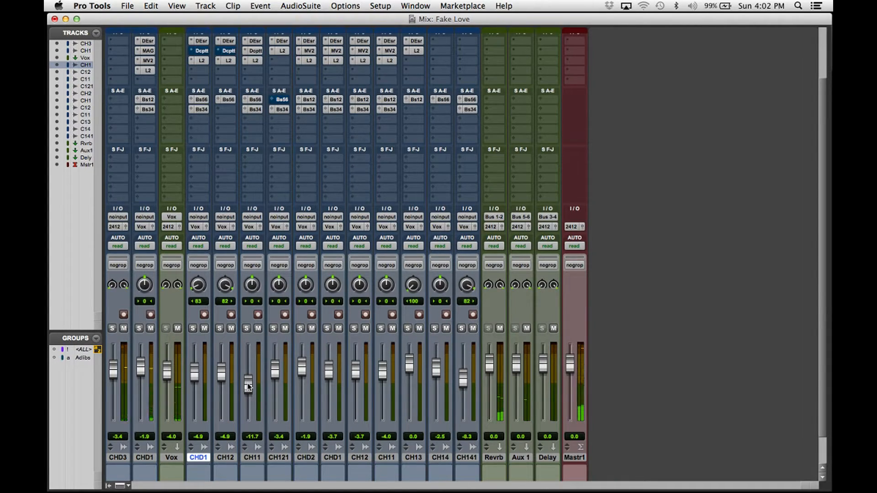
scroll(195, 184, "up", 5)
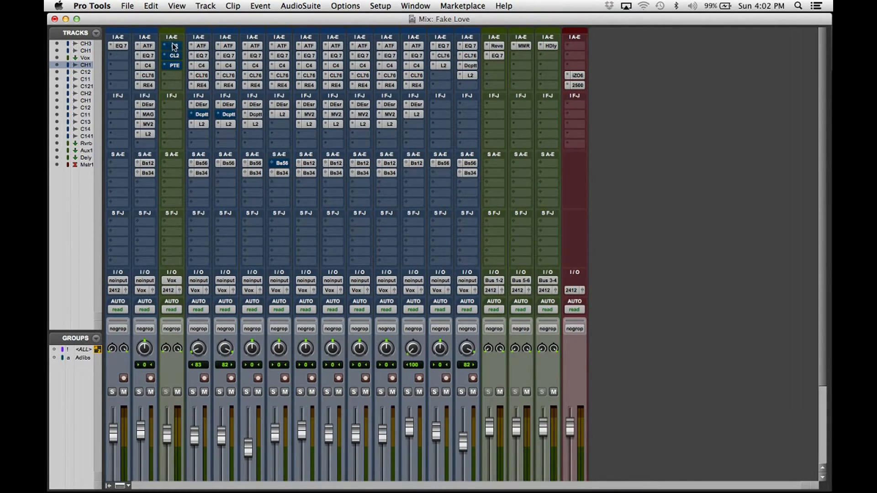
left_click(174, 47)
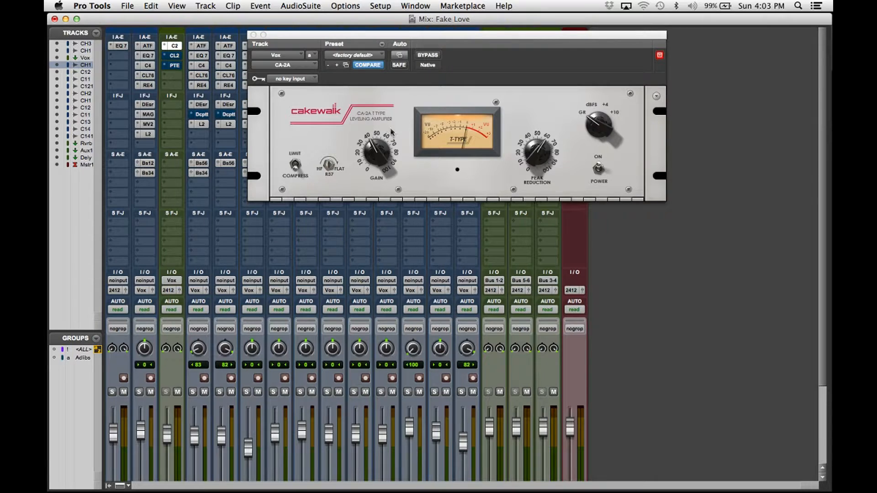
left_click(295, 165)
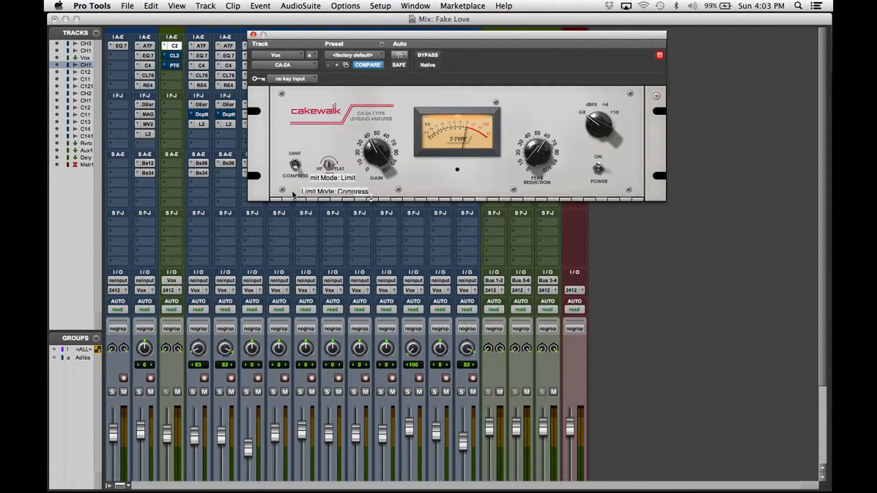
left_click(299, 173)
mouse_move(535, 158)
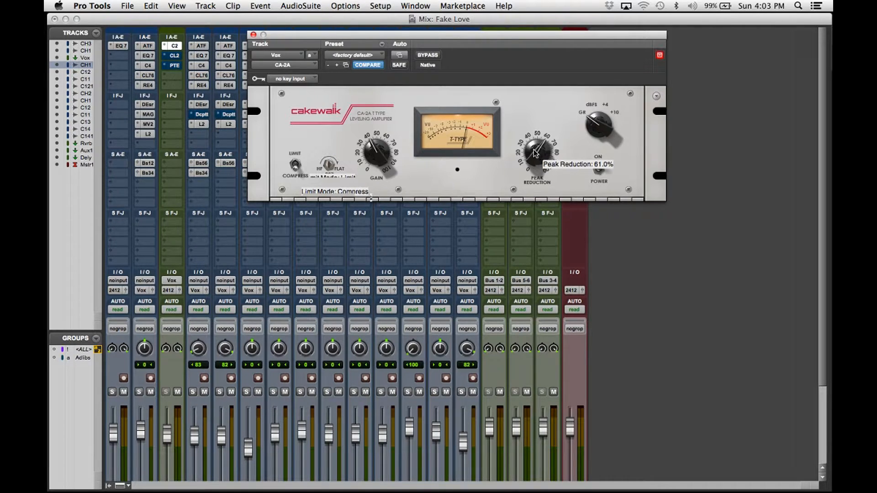
left_click(253, 35)
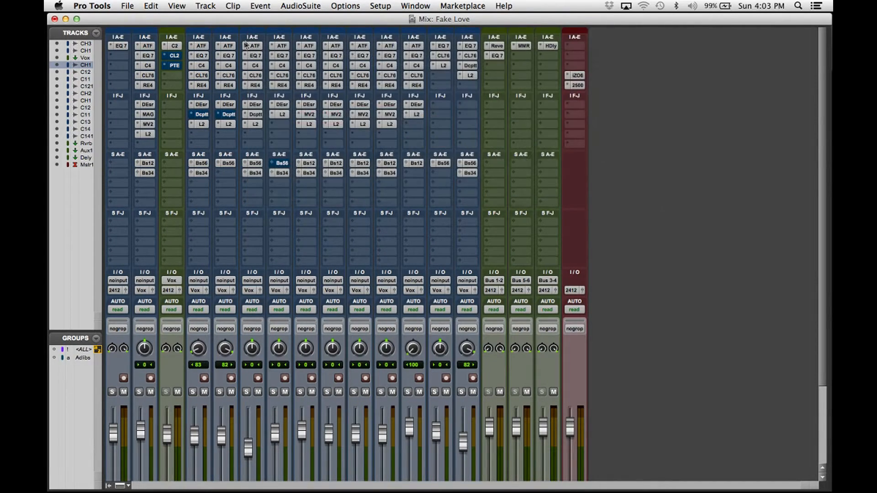
Take the CL2 compressor on the Vox aux track out of bypass and inspect the PTE equalizer's settings.
left_click(175, 56)
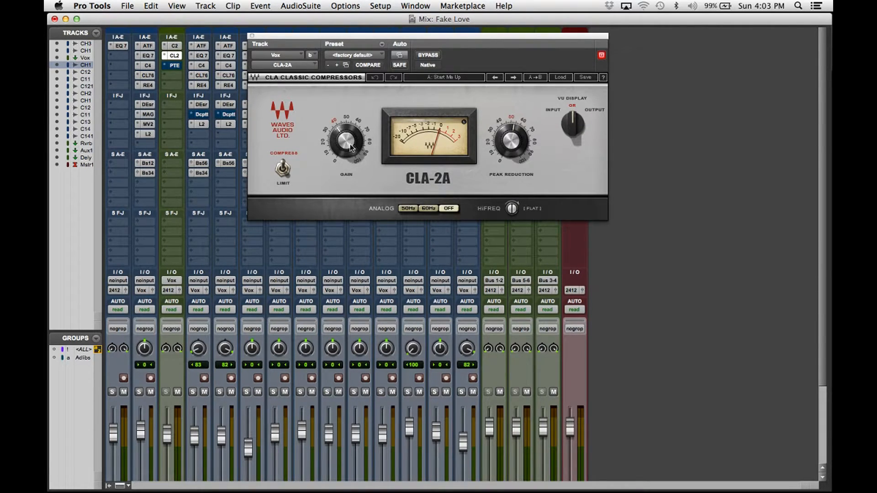
left_click(252, 36)
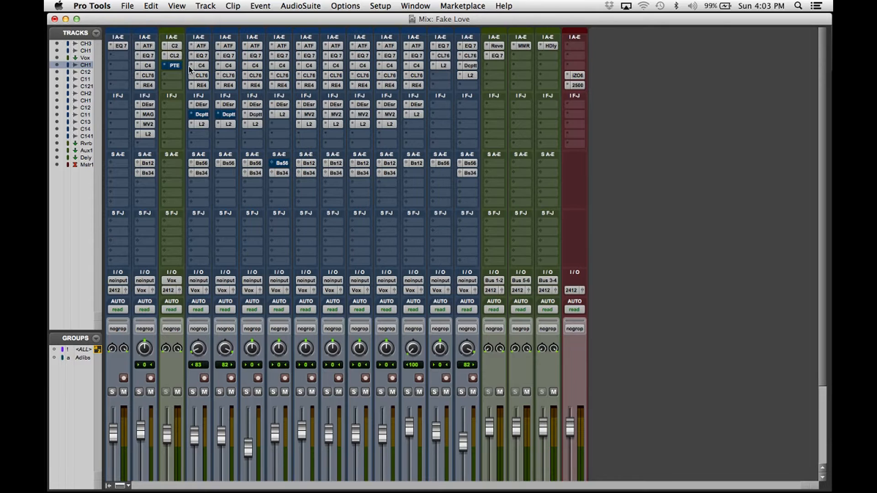
left_click(176, 68)
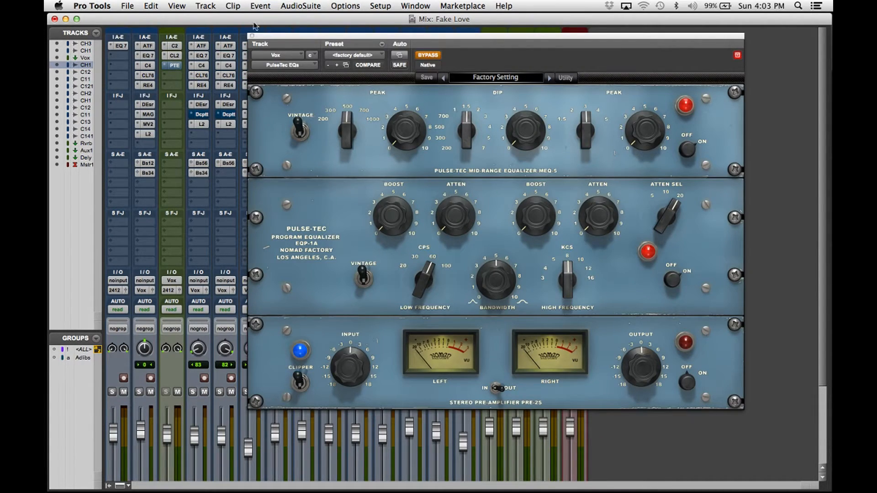
left_click(251, 35)
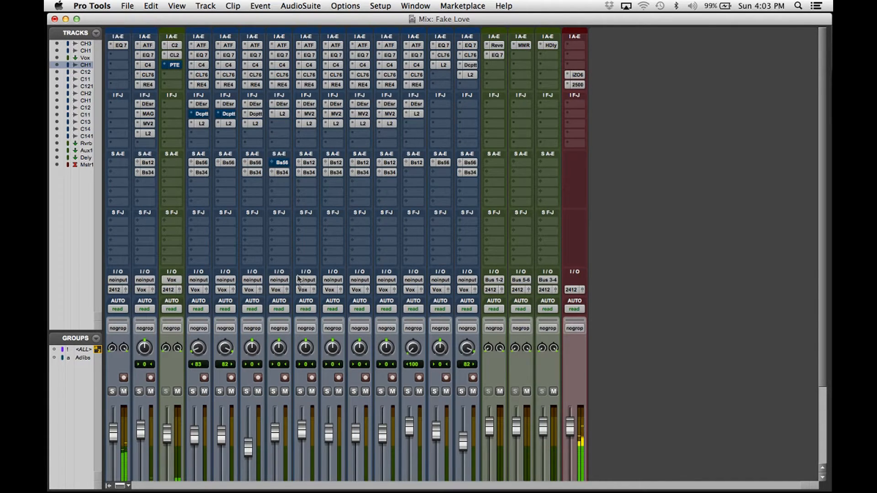
Restart playback in the Edit window from position 8|3|000.
key("super+equal")
key("super+bracketright")
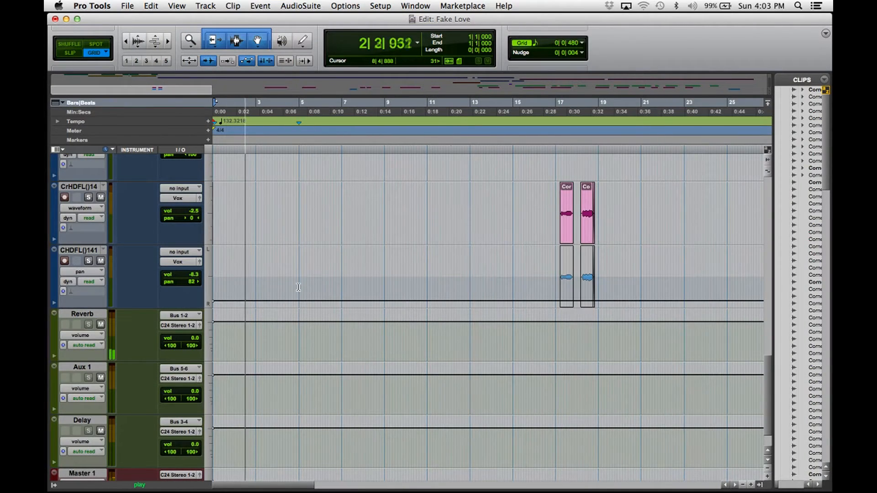
key("space")
left_click(316, 202)
left_click(329, 202)
key("space")
left_click(374, 241)
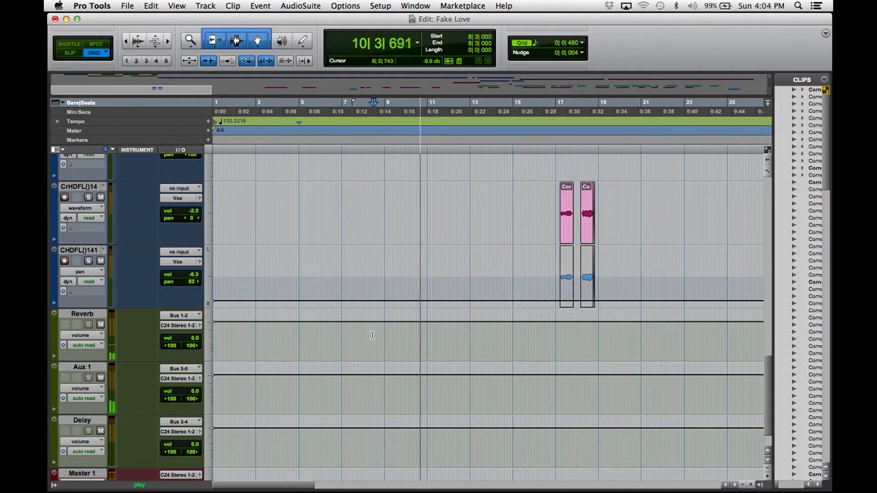
Toggle the bypass of the C2 and CL2 inserts on the Vox aux track during playback to compare the sound.
key("super+equal")
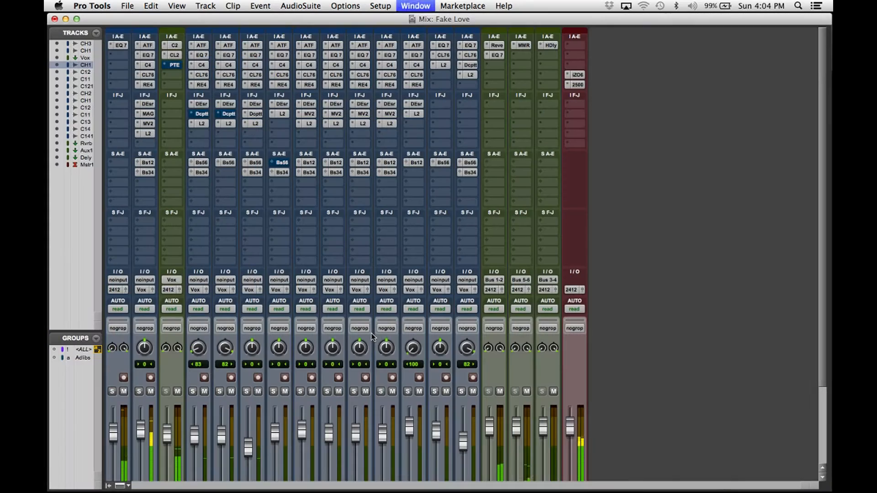
left_click(175, 46, "super")
left_click(172, 55, "super")
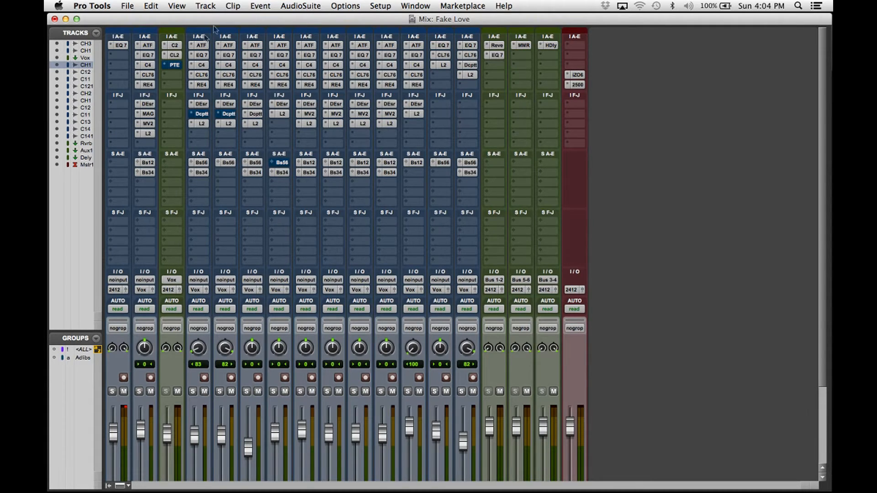
Compare the playing mix with the Vox aux track's PulseTec EQs bypassed and active, leaving the plug-in active.
left_click(174, 65)
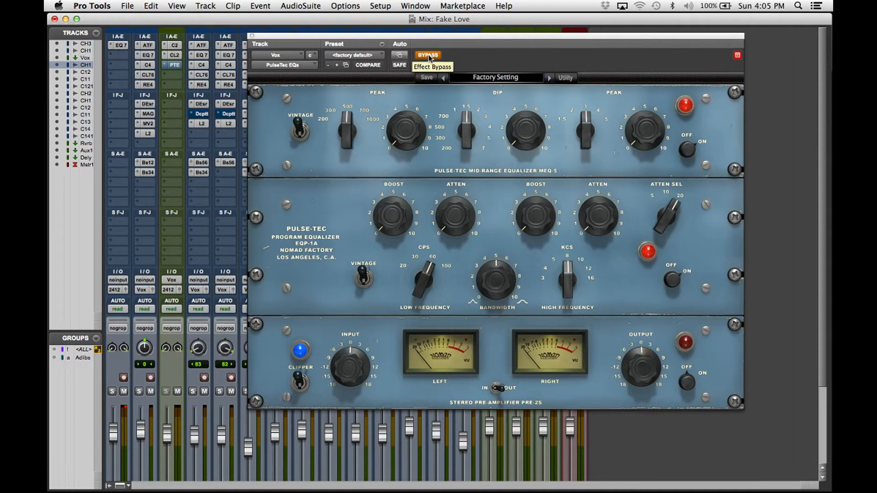
key("space")
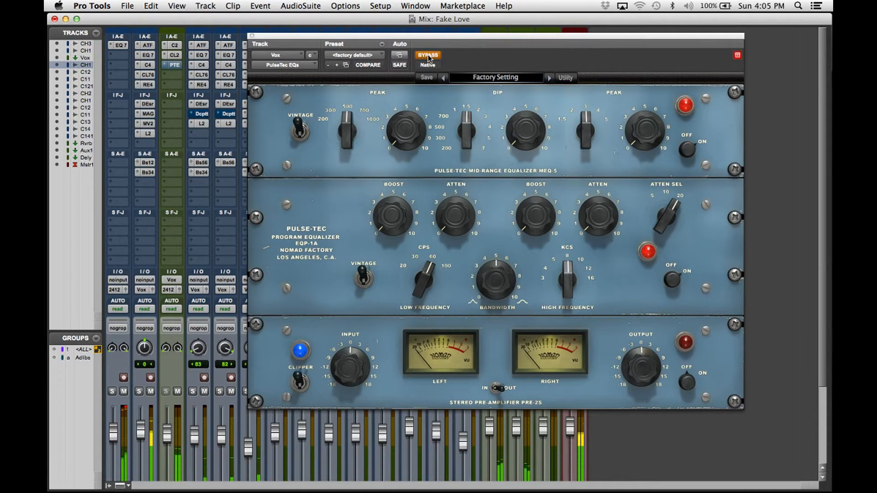
left_click(429, 56)
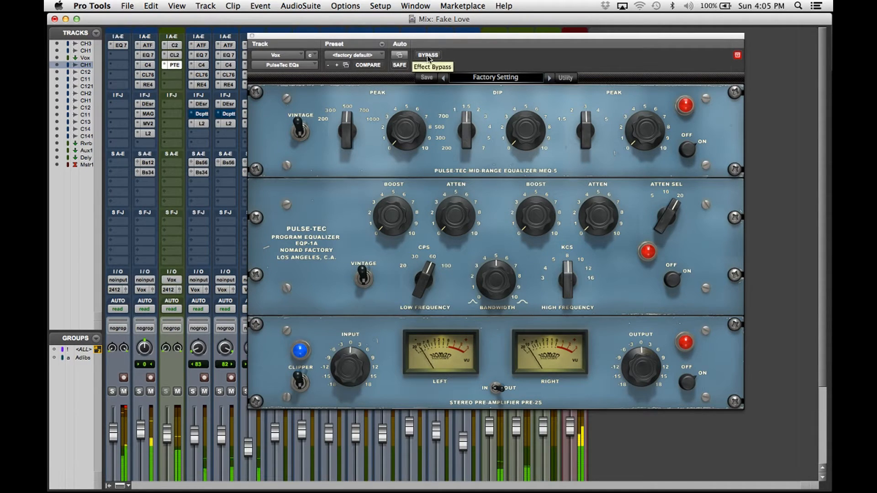
left_click(428, 55)
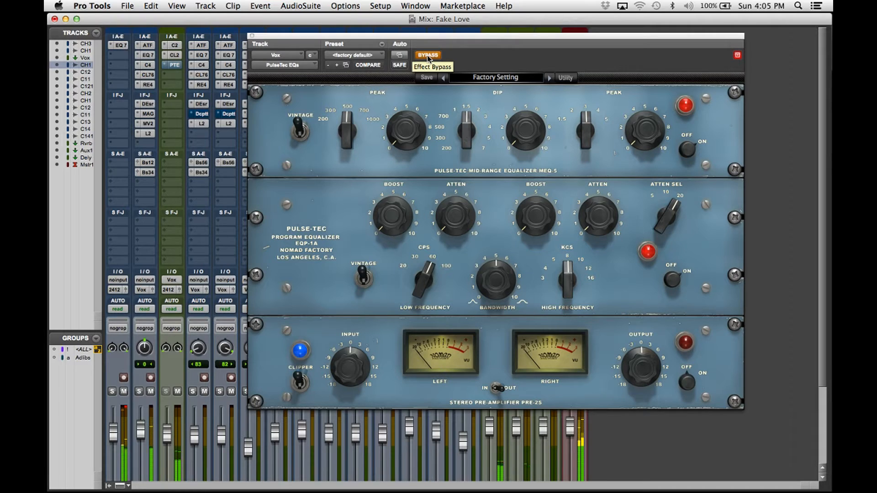
left_click(428, 55)
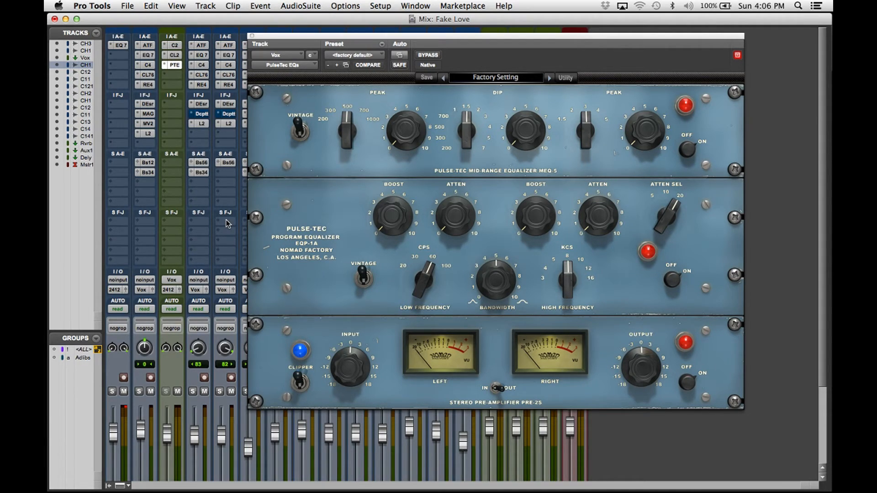
key("super+w")
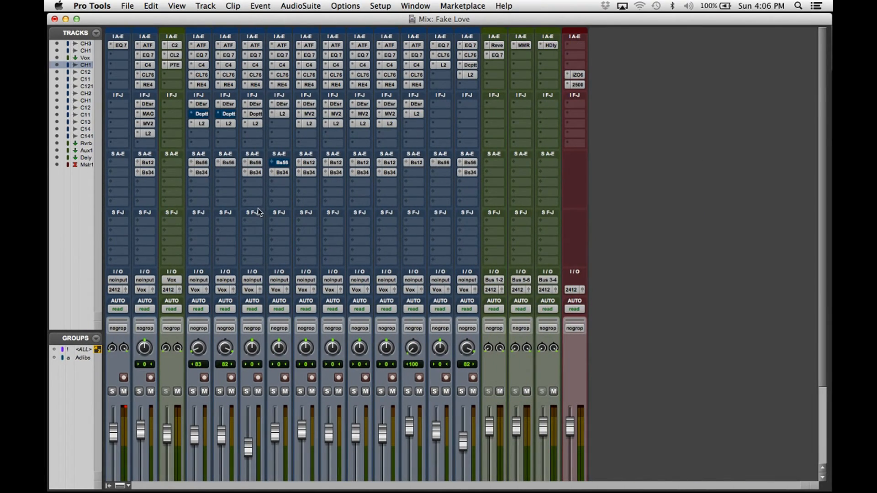